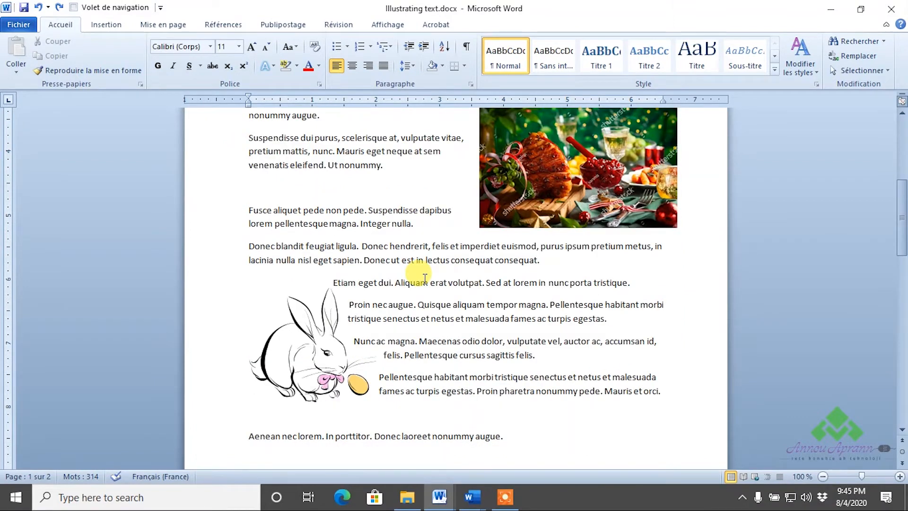
# - Scroll down past page 1 until the black photo at the top of page 2 is visible
pyautogui.scroll(-5, 430, 277)
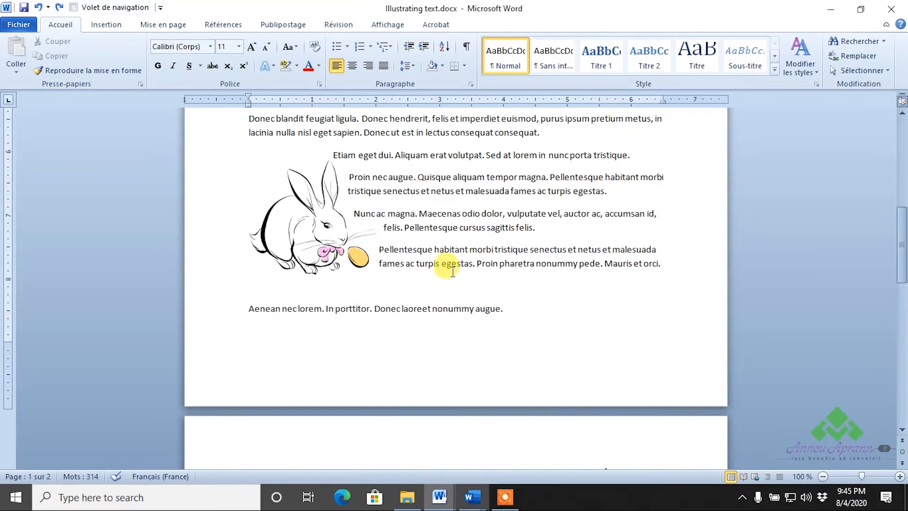
pyautogui.scroll(-1, 453, 269)
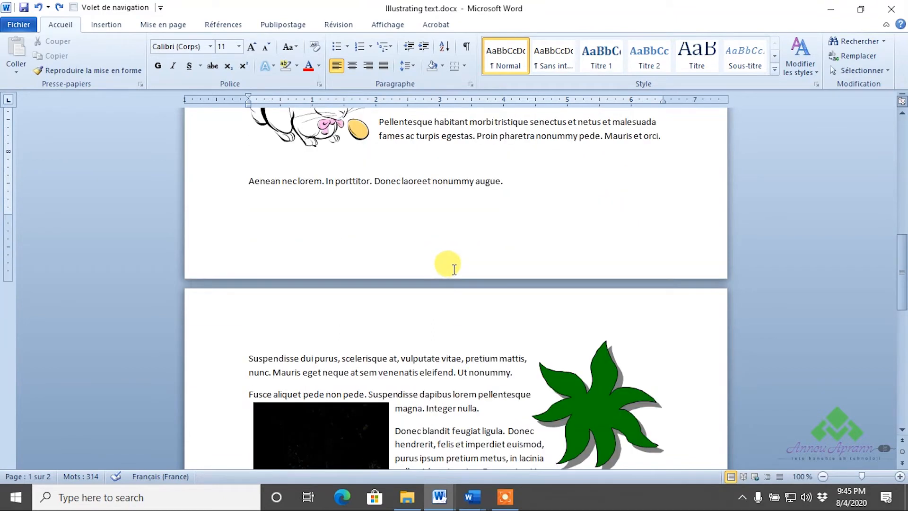
pyautogui.scroll(-1, 454, 270)
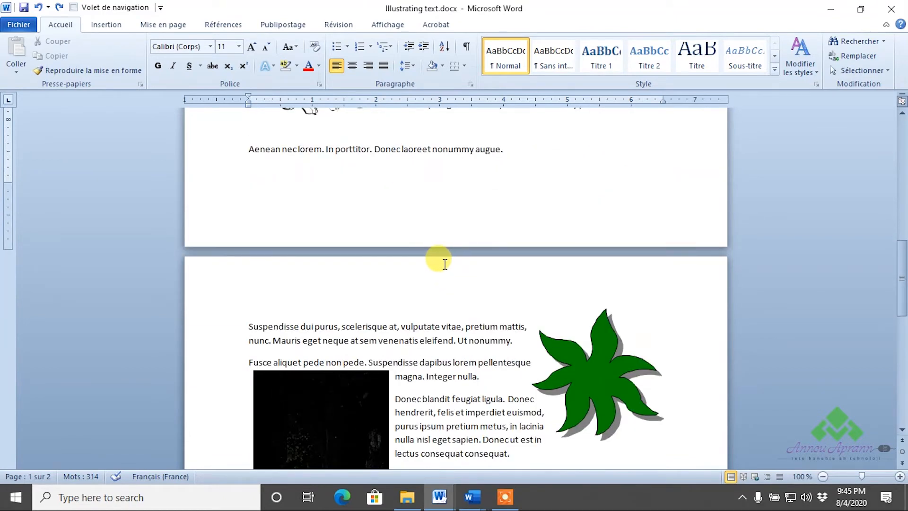
pyautogui.scroll(-2, 445, 263)
# - Select the black forest photo on page 2 and adjust the view to keep it in sight
pyautogui.click(350, 289)
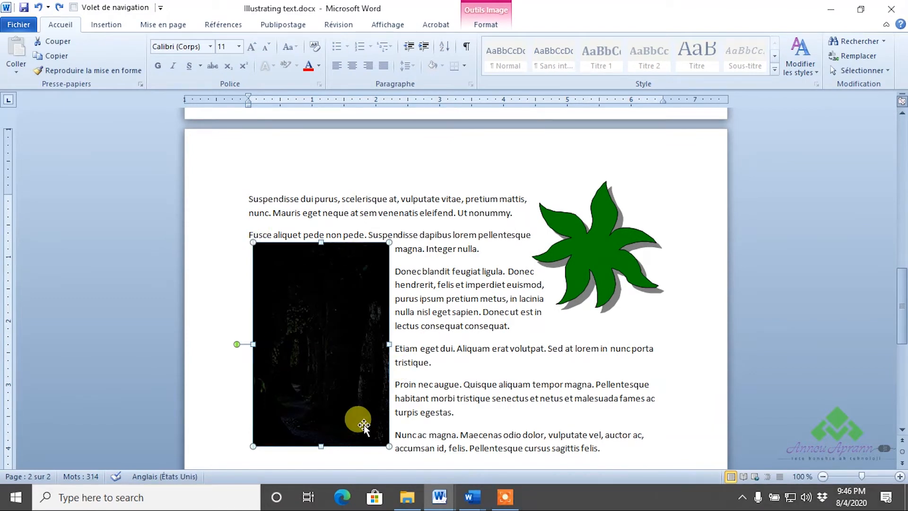
pyautogui.scroll(-1, 395, 385)
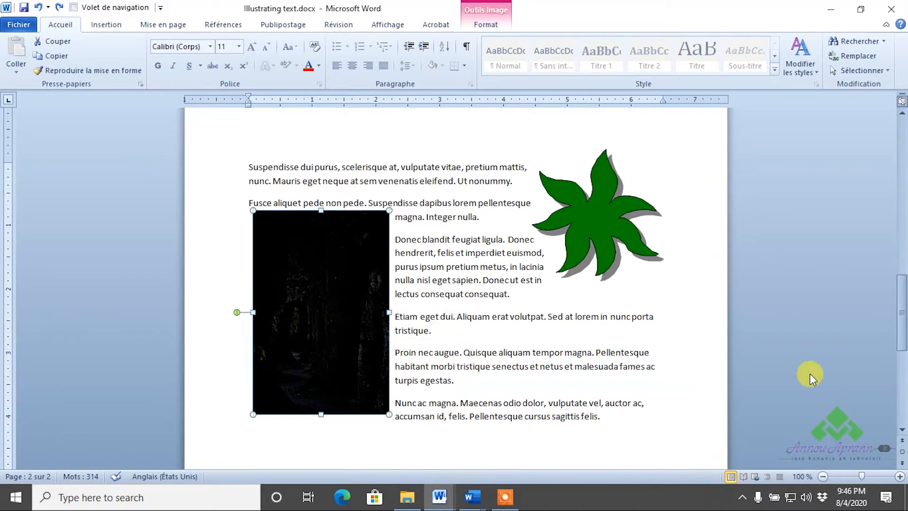
pyautogui.scroll(15, 877, 227)
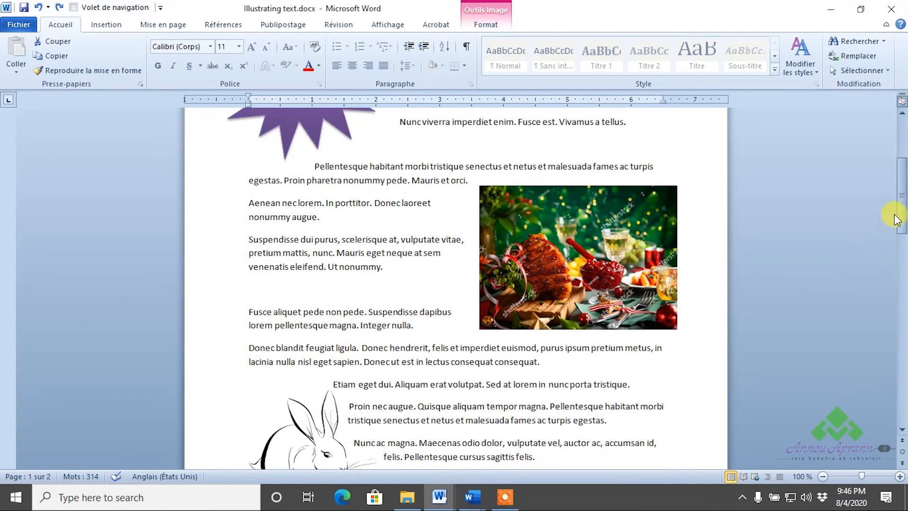
pyautogui.scroll(3, 898, 189)
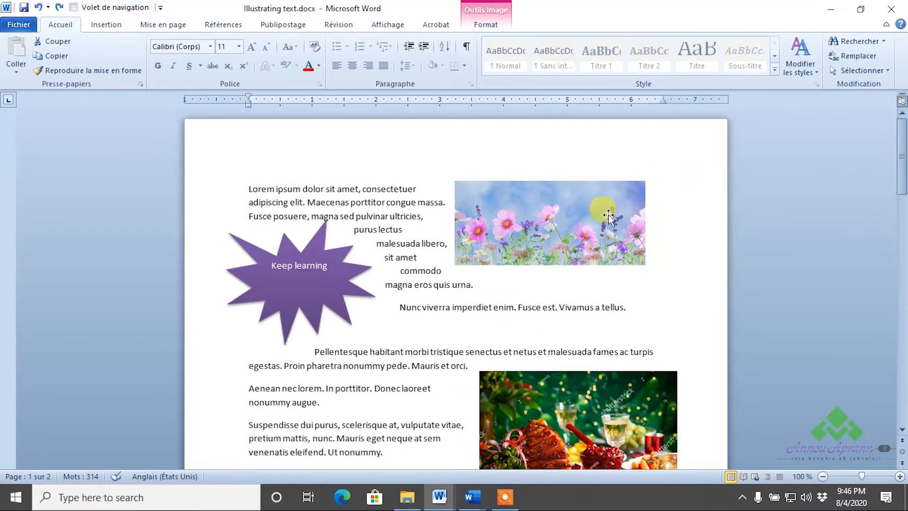
pyautogui.moveTo(901, 159); pyautogui.dragTo(866, 316)
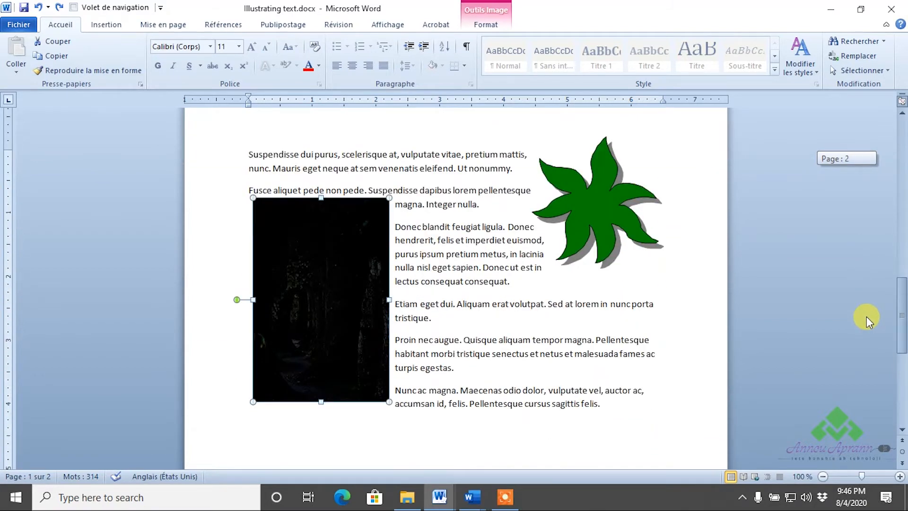
pyautogui.moveTo(866, 317); pyautogui.dragTo(866, 315)
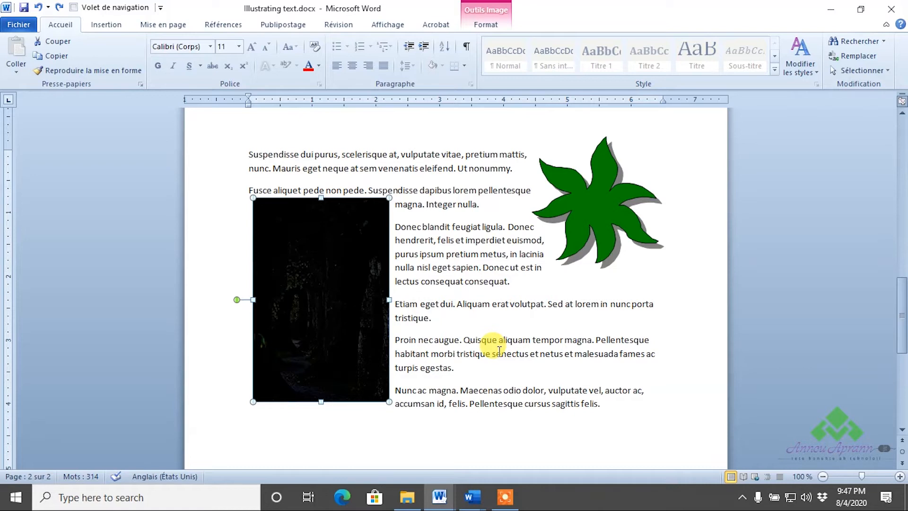
# - Open the photo's Format de l'image correction settings and move them beside the photo
pyautogui.rightClick(334, 248)
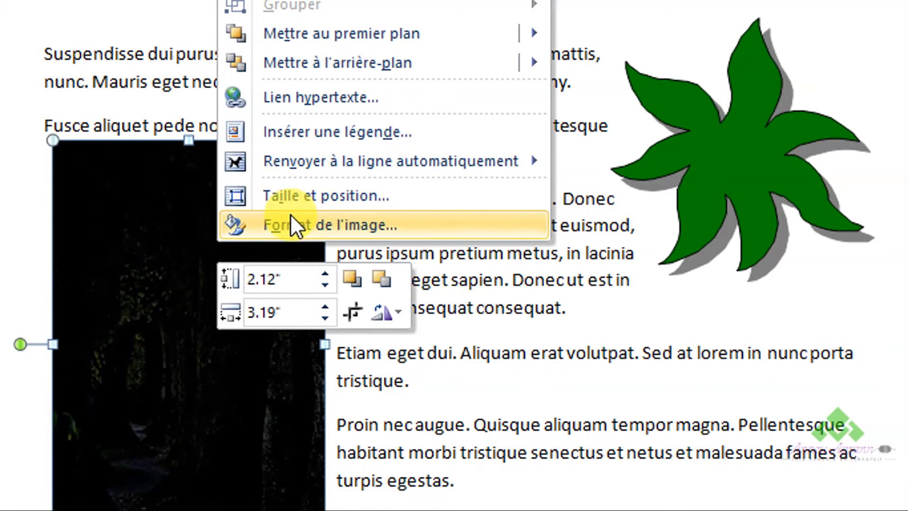
pyautogui.click(290, 215)
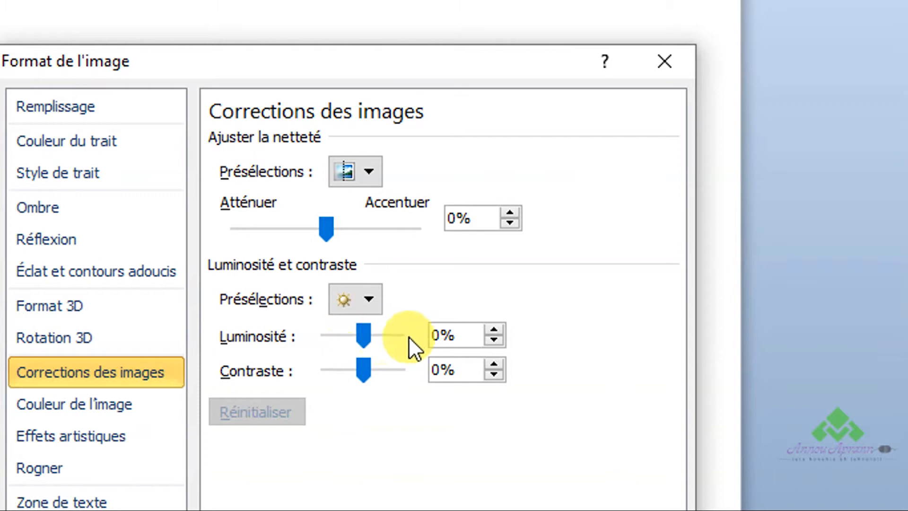
pyautogui.moveTo(326, 76); pyautogui.dragTo(548, 85)
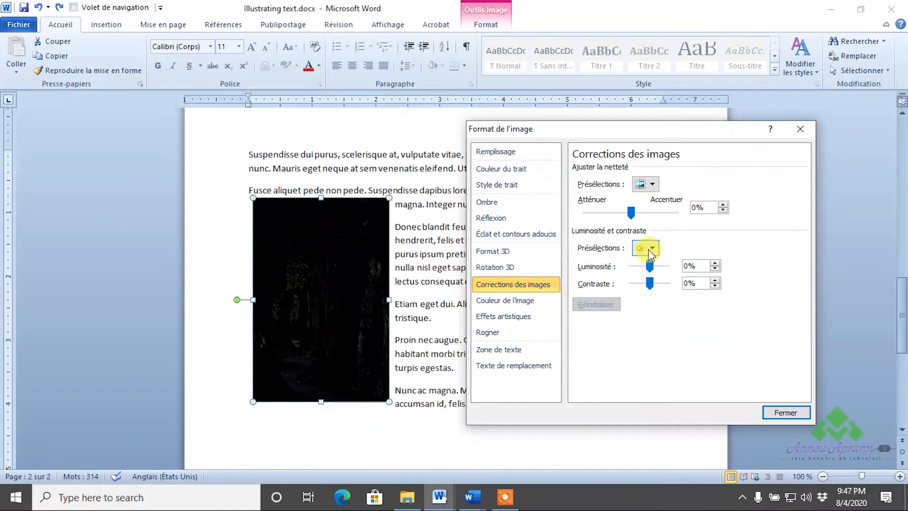
# - Raise brightness to about 92% and contrast to about 48%, then close and undo the change
pyautogui.click(653, 265)
pyautogui.moveTo(654, 265); pyautogui.dragTo(663, 267)
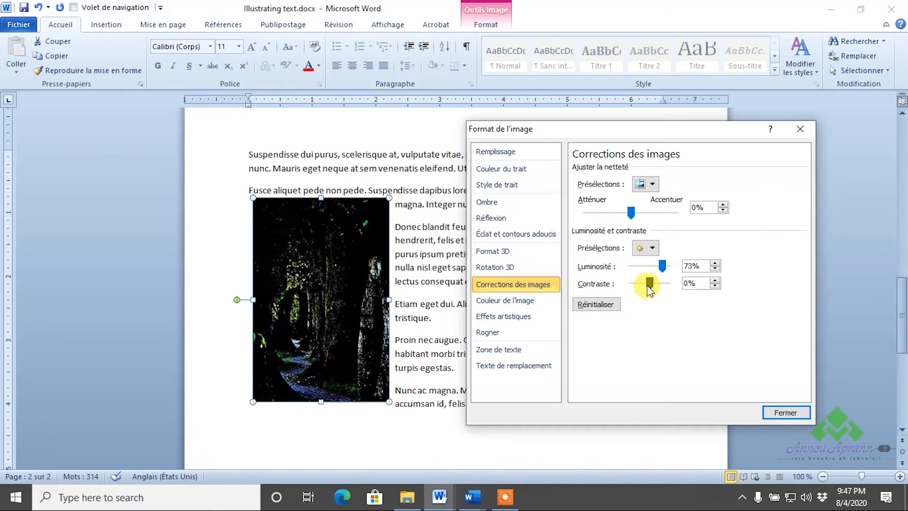
pyautogui.moveTo(652, 285)
pyautogui.mouseDown()
pyautogui.moveTo(663, 287)
pyautogui.moveTo(650, 272)
pyautogui.moveTo(666, 283)
pyautogui.mouseUp()
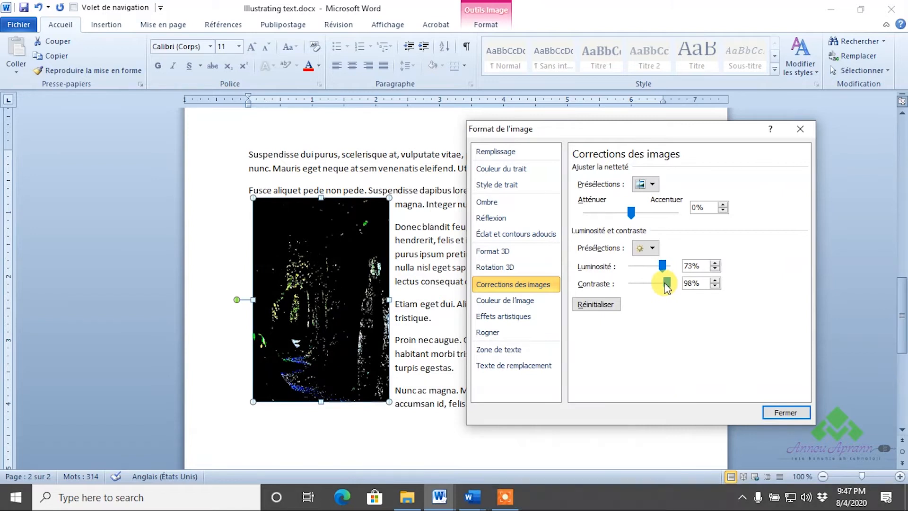
pyautogui.moveTo(662, 266)
pyautogui.mouseDown()
pyautogui.moveTo(660, 286)
pyautogui.moveTo(646, 291)
pyautogui.moveTo(640, 281)
pyautogui.moveTo(667, 267)
pyautogui.mouseUp()
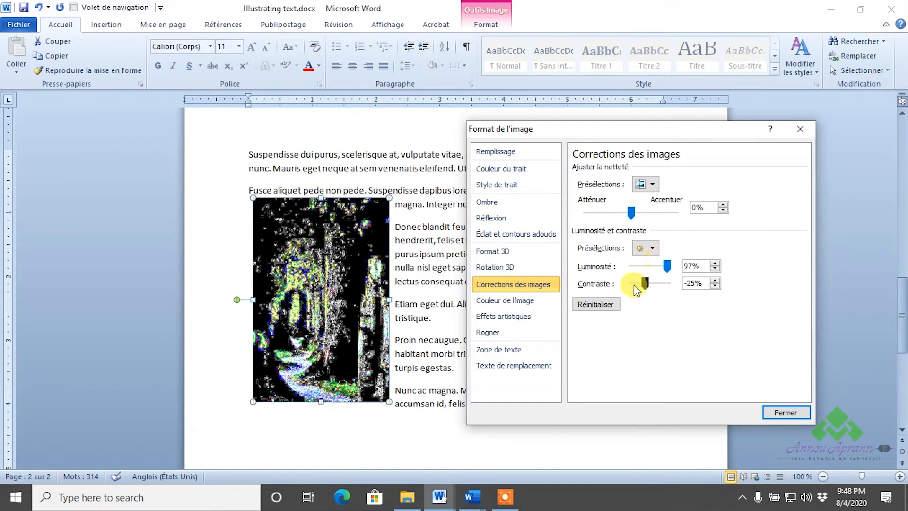
pyautogui.click(782, 411)
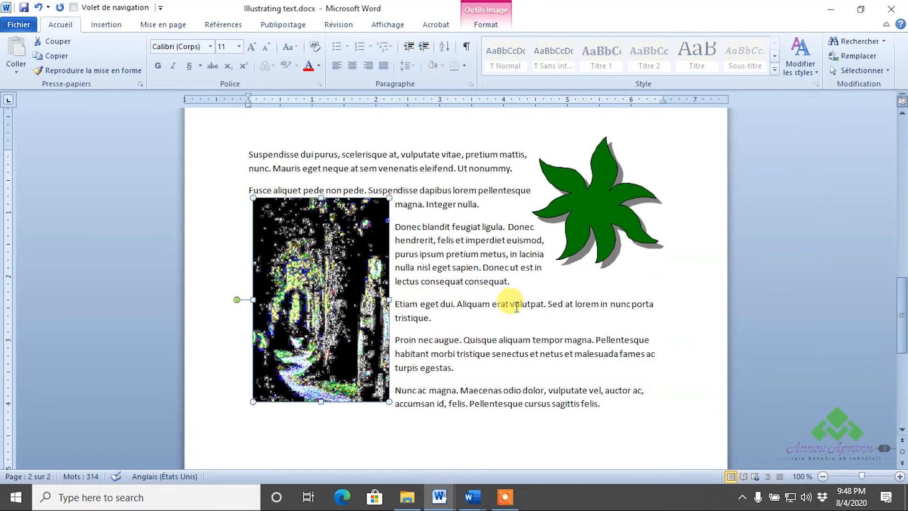
pyautogui.hotkey('ctrl', 'z')
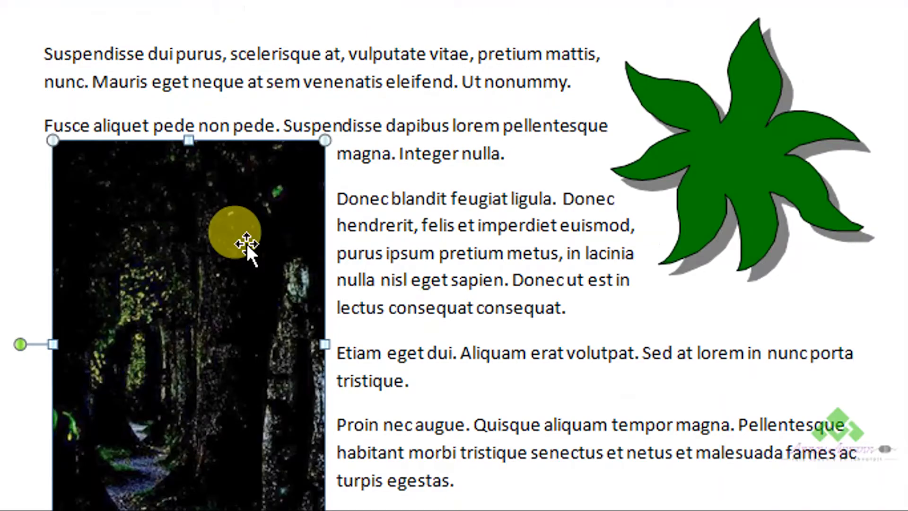
# - Reset the photo's brightness and contrast to 0% in Format de l'image and close it
pyautogui.rightClick(211, 302)
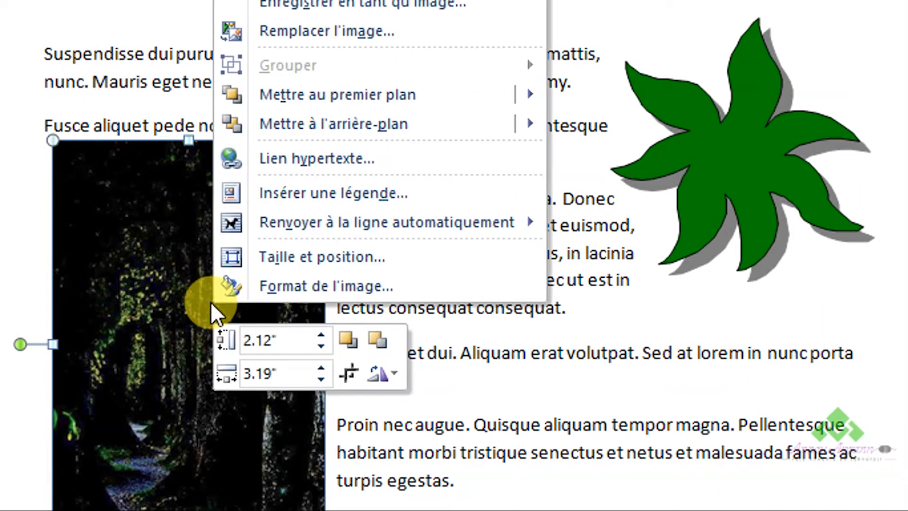
pyautogui.click(266, 290)
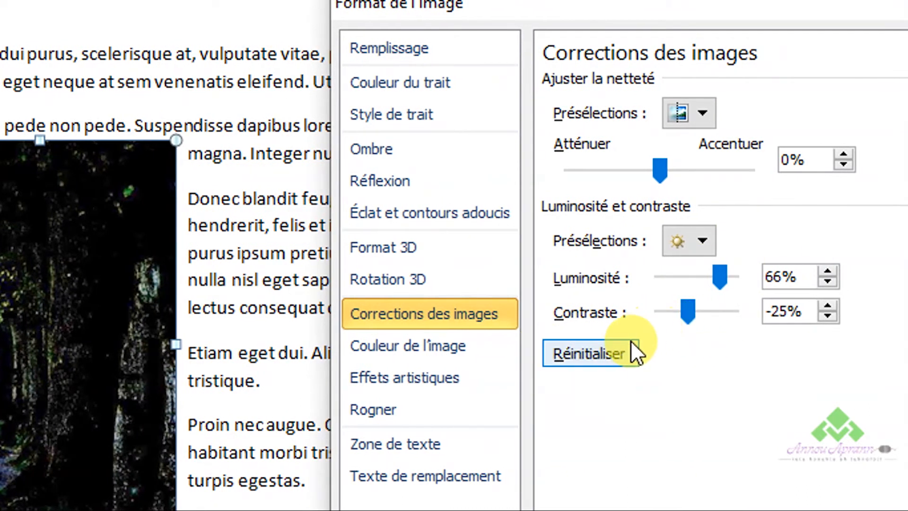
pyautogui.click(608, 352)
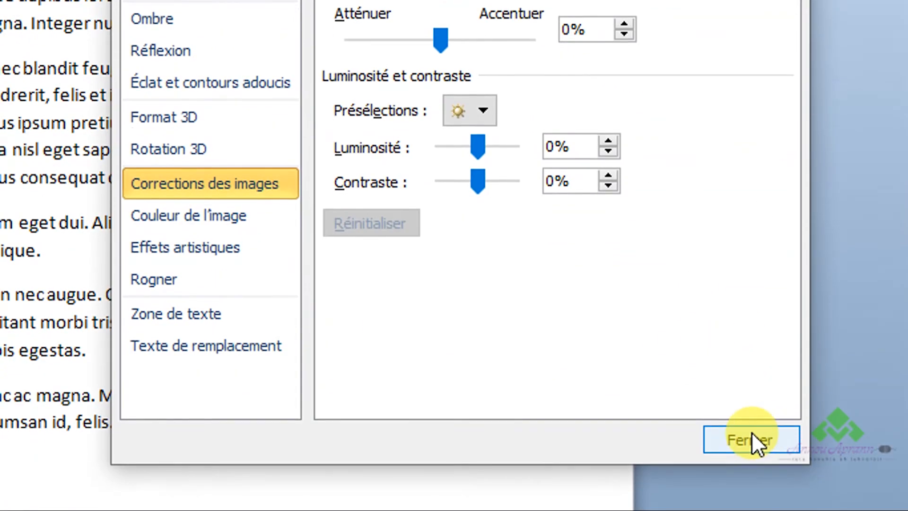
pyautogui.click(751, 434)
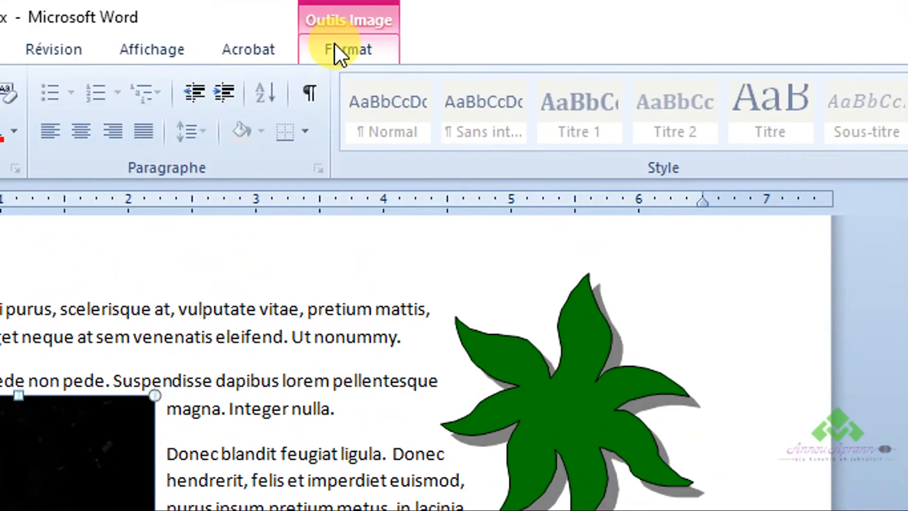
# - Sharpen the forest photo by 50% using the Corrections presets
pyautogui.click(335, 47)
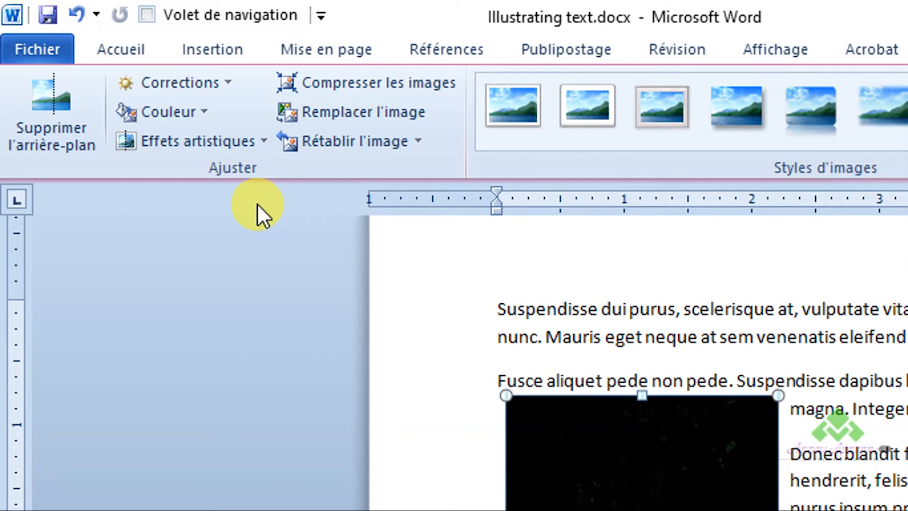
pyautogui.click(200, 84)
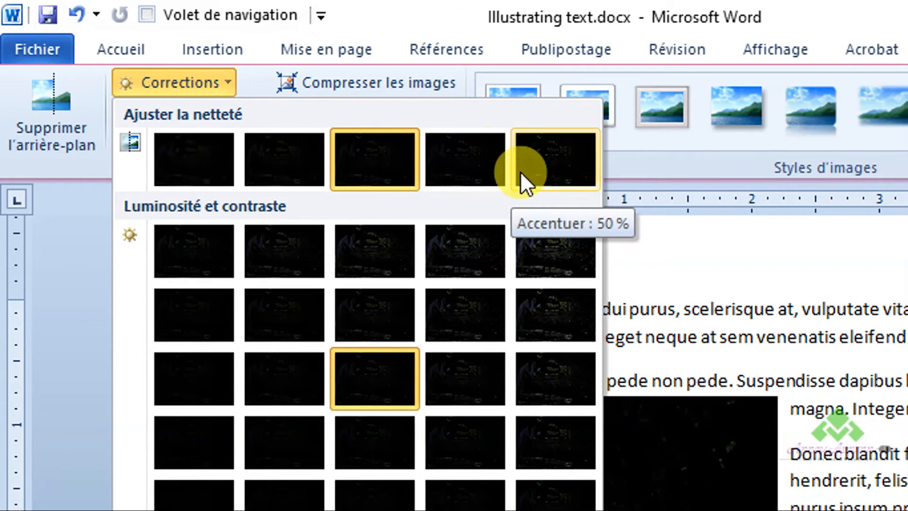
pyautogui.click(539, 168)
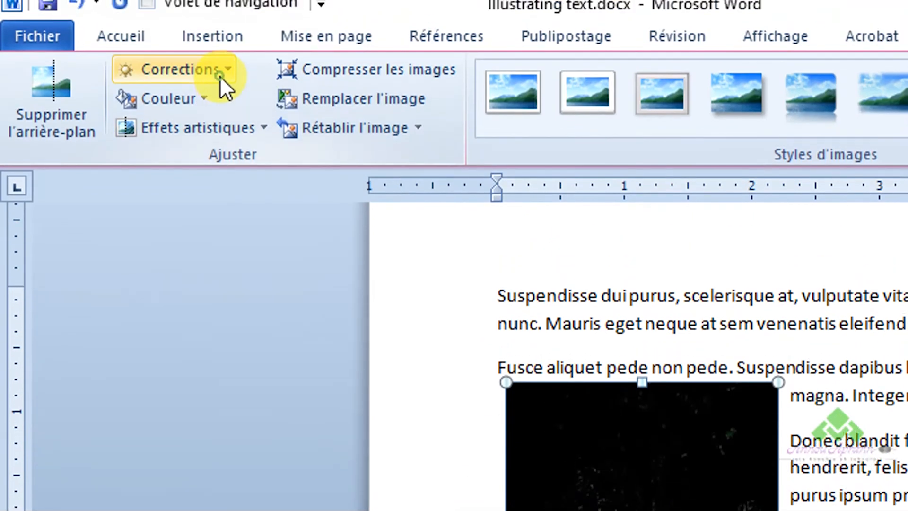
# - Apply the Luminosité +40% / Contraste -40% preset after briefly trying a milder-contrast one
pyautogui.click(219, 76)
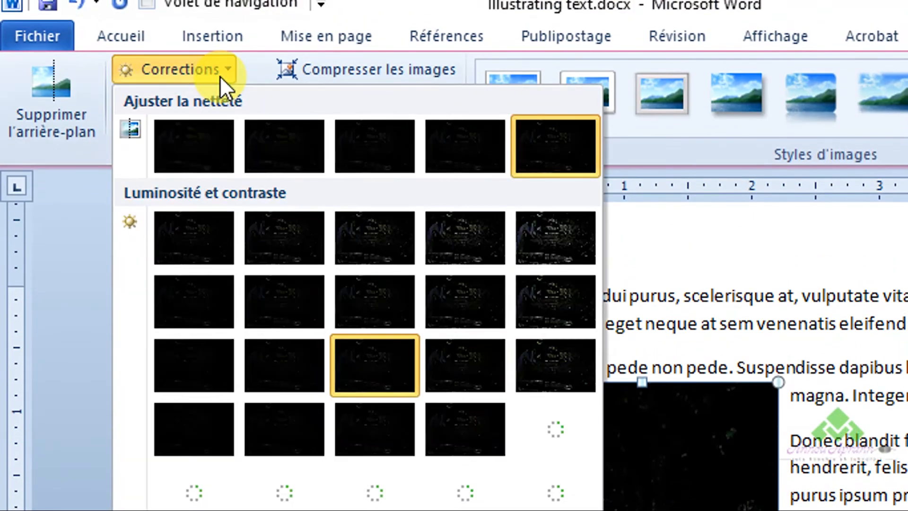
pyautogui.click(536, 247)
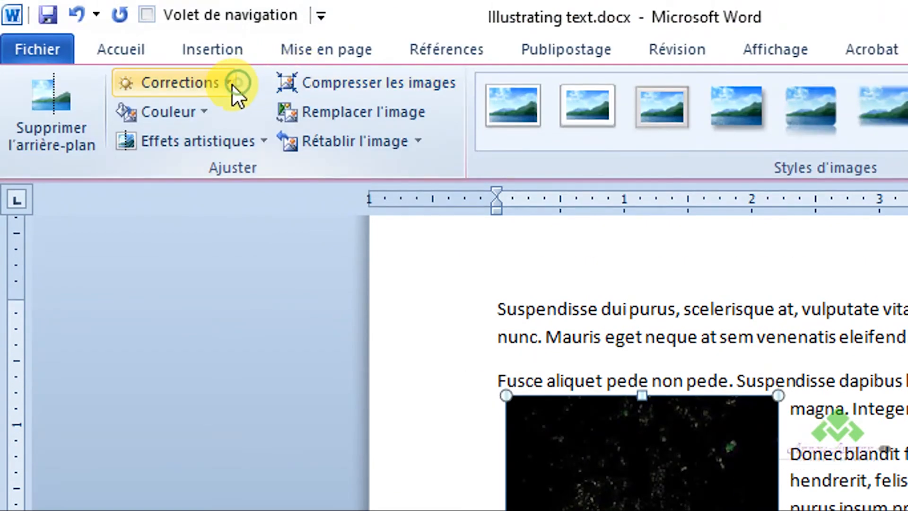
pyautogui.click(232, 85)
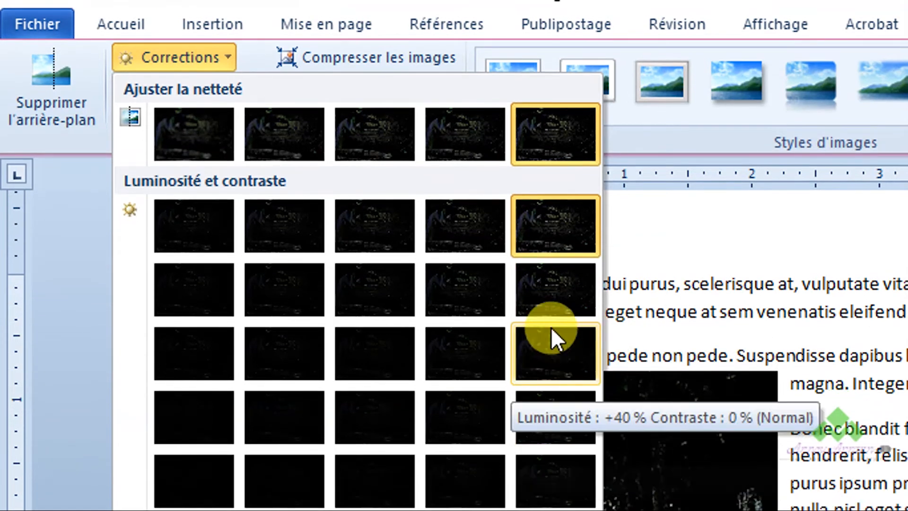
pyautogui.click(549, 297)
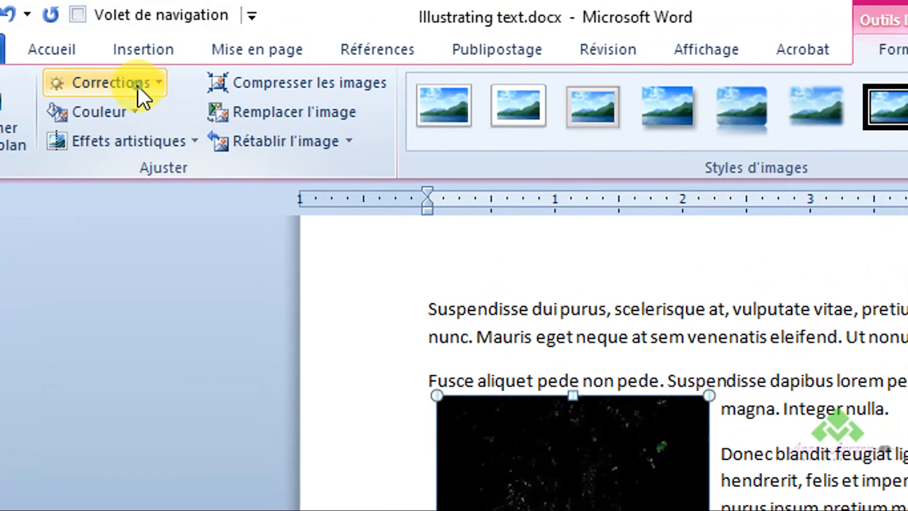
pyautogui.click(137, 85)
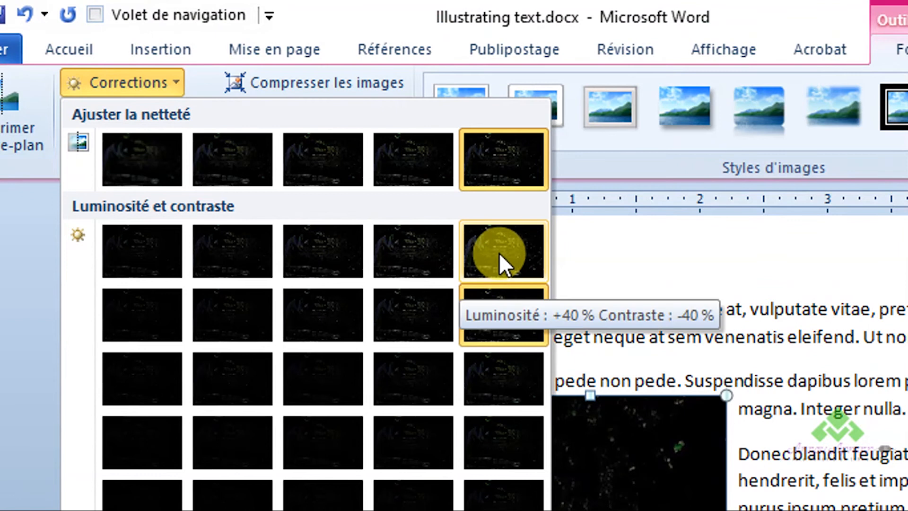
pyautogui.click(498, 253)
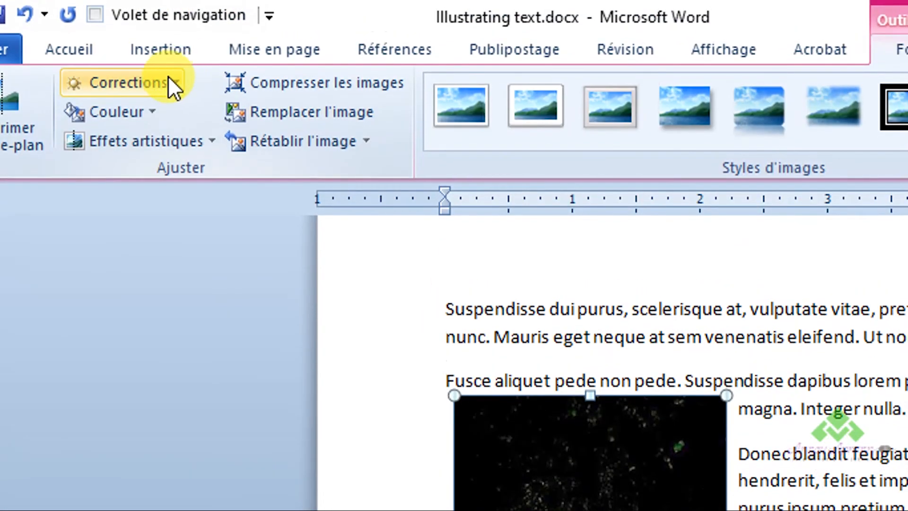
pyautogui.click(160, 83)
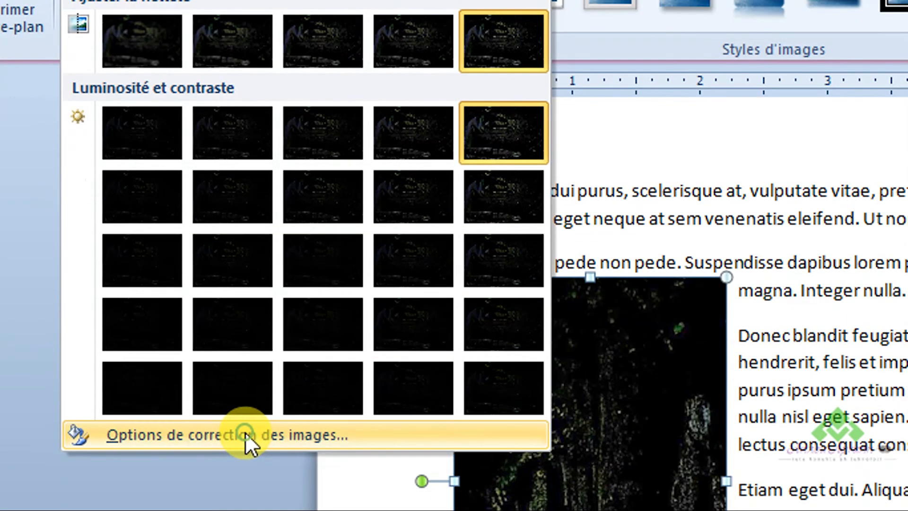
# - In Options de correction des images, raise the photo's brightness to 53% with the spin arrow
pyautogui.click(245, 432)
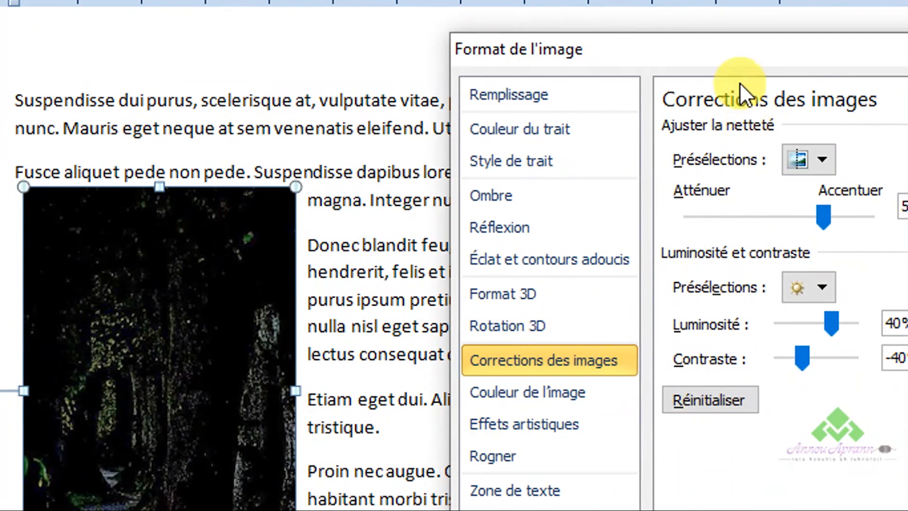
pyautogui.moveTo(807, 60); pyautogui.dragTo(724, 48)
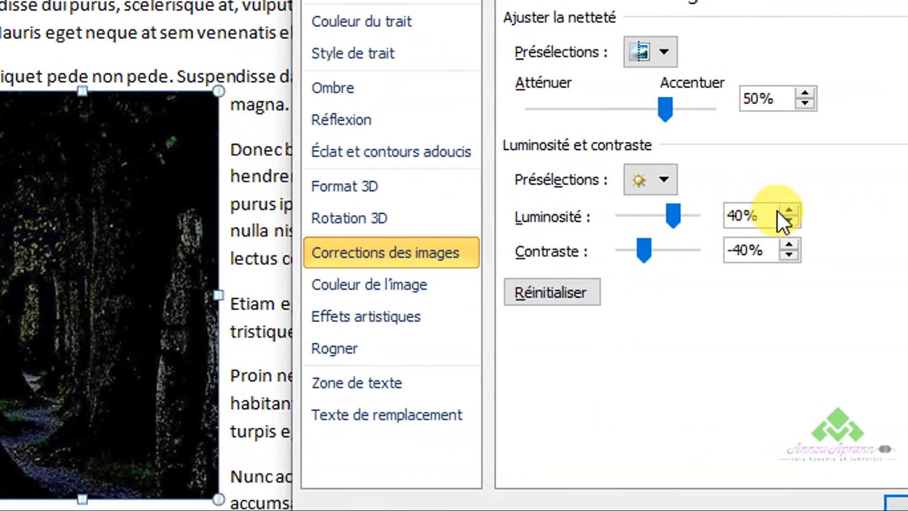
pyautogui.click(773, 209)
pyautogui.click(774, 209)
pyautogui.click(772, 208)
pyautogui.click(773, 209)
pyautogui.click(772, 209)
pyautogui.click(772, 209)
pyautogui.click(773, 209)
pyautogui.click(772, 209)
pyautogui.click(772, 208)
pyautogui.click(772, 209)
pyautogui.click(772, 209)
pyautogui.click(773, 209)
pyautogui.click(773, 209)
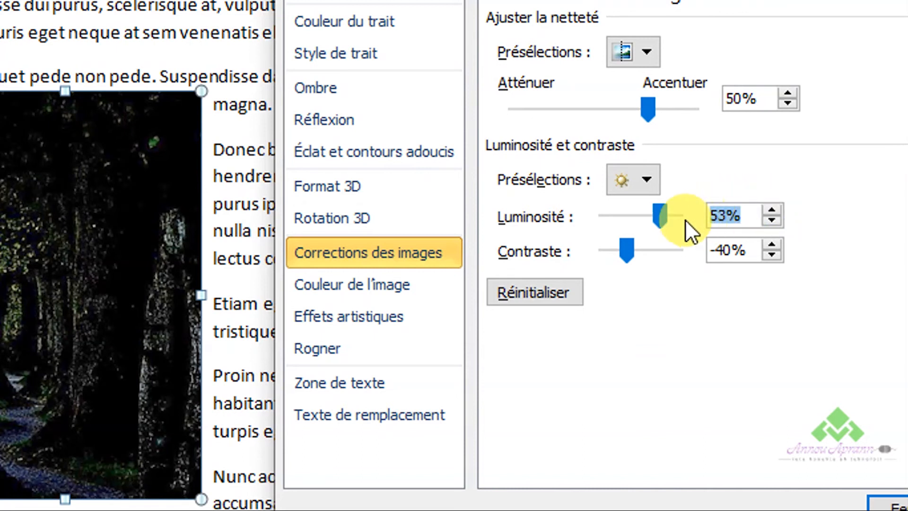
# - Drag brightness up to 74%, close the settings, and reselect the forest photo
pyautogui.click(660, 216)
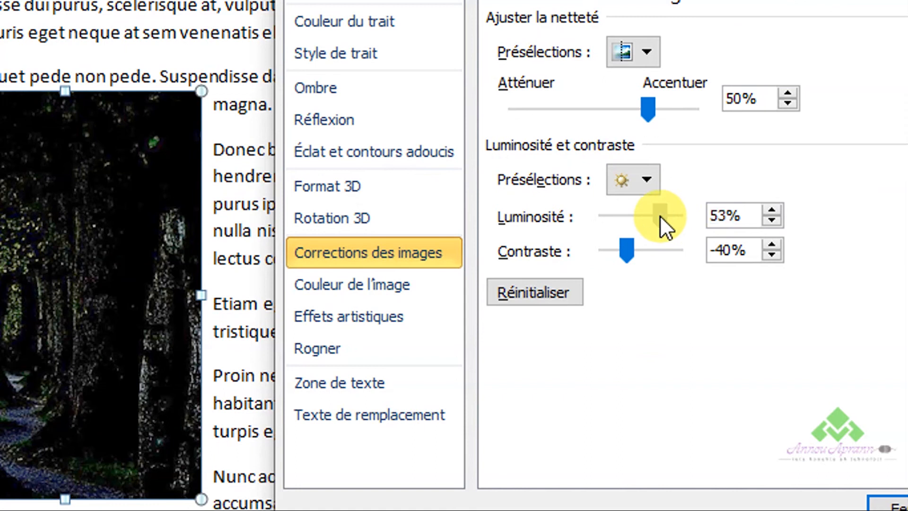
pyautogui.moveTo(659, 214); pyautogui.dragTo(668, 218)
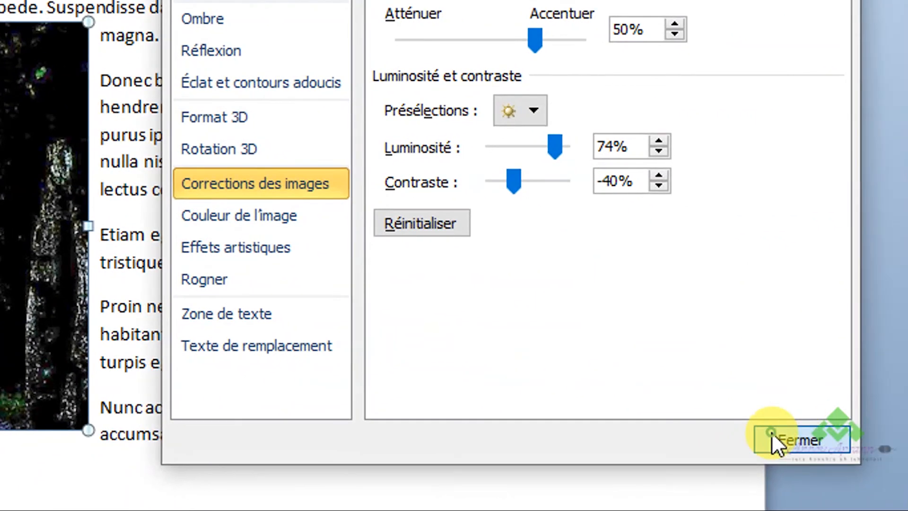
pyautogui.click(786, 437)
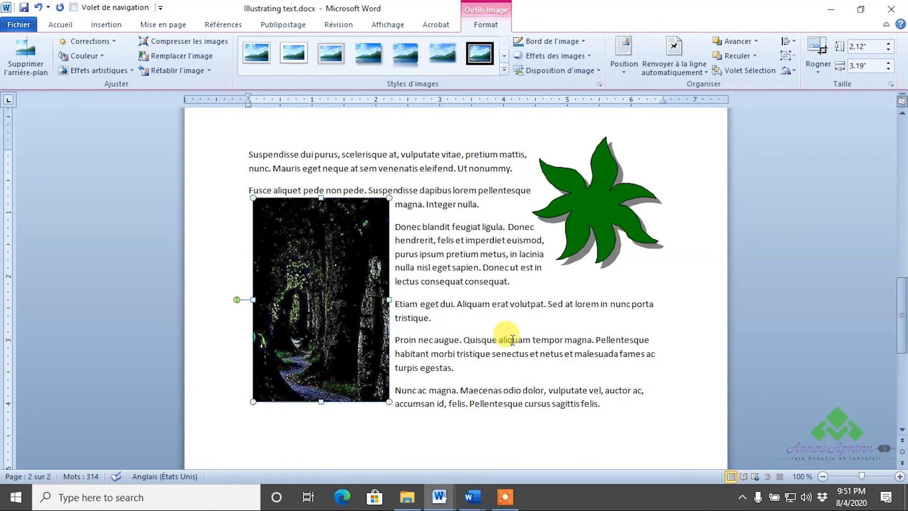
pyautogui.moveTo(456, 204); pyautogui.dragTo(458, 218)
pyautogui.click(319, 278)
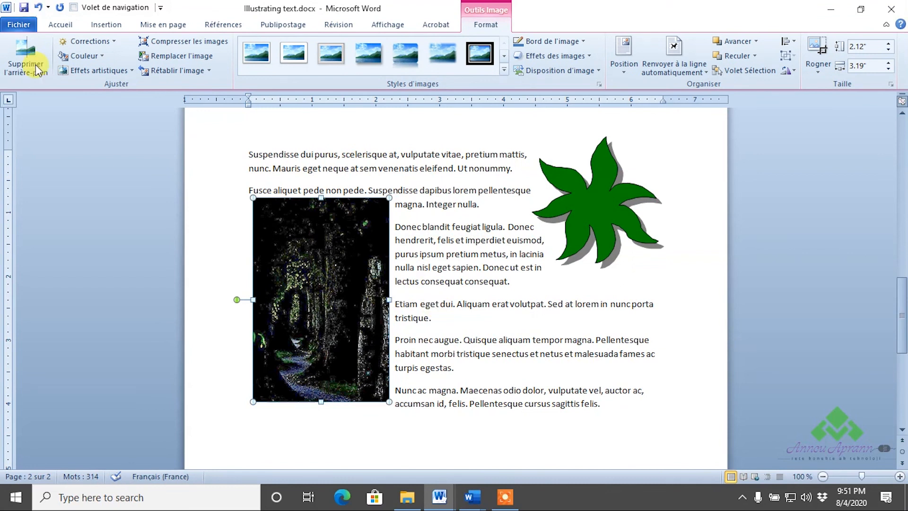